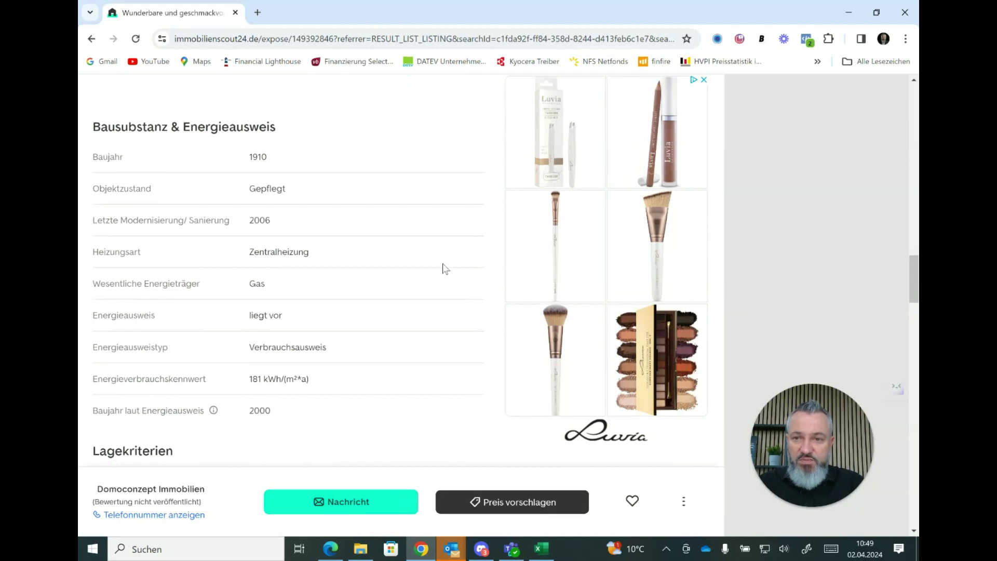
- Examine the apartment listing's building condition, energy certificate, location criteria, object description, purchase price and floor area
left_click_drag(258, 155, 322, 166)
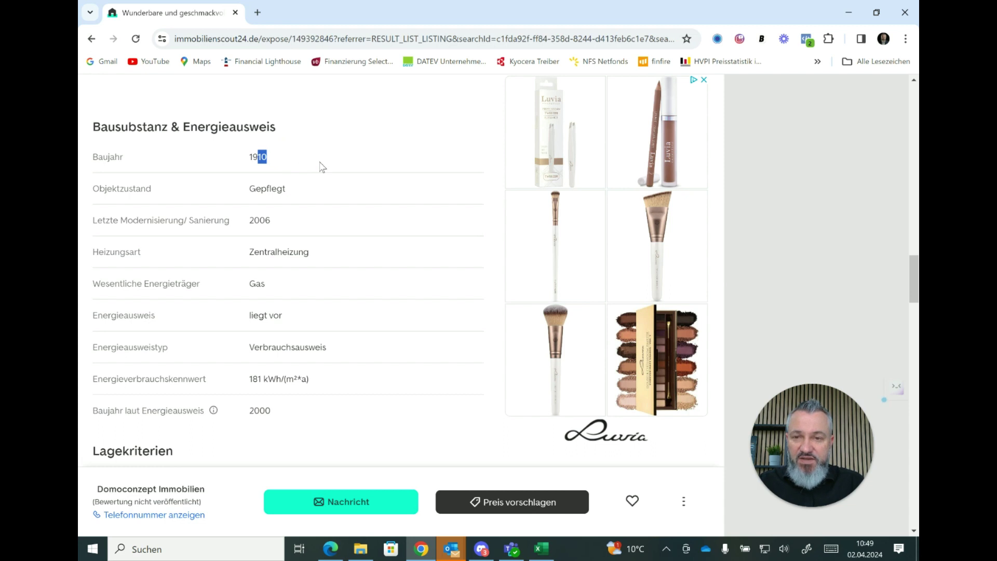
left_click(347, 156)
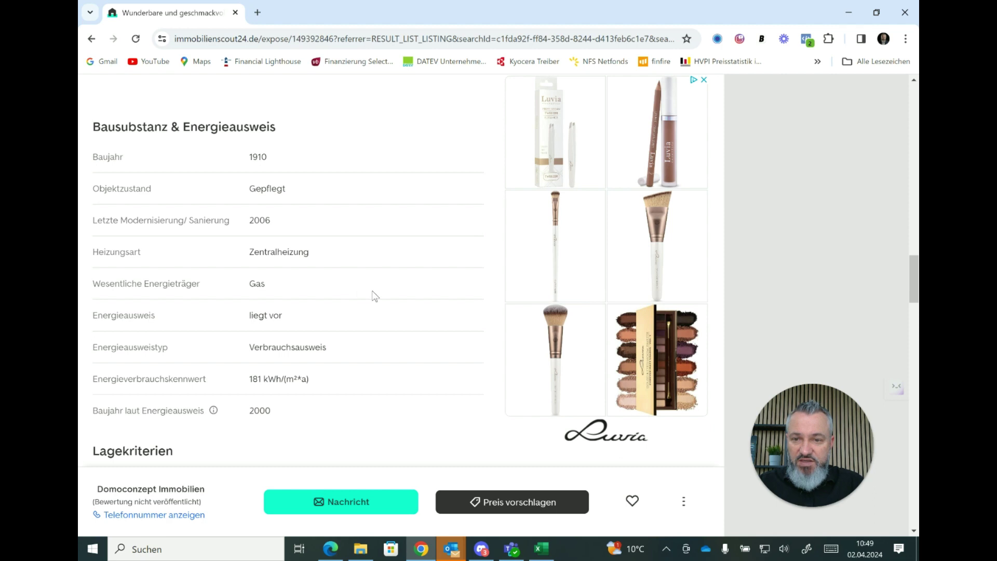
scroll(416, 294, "down", 3)
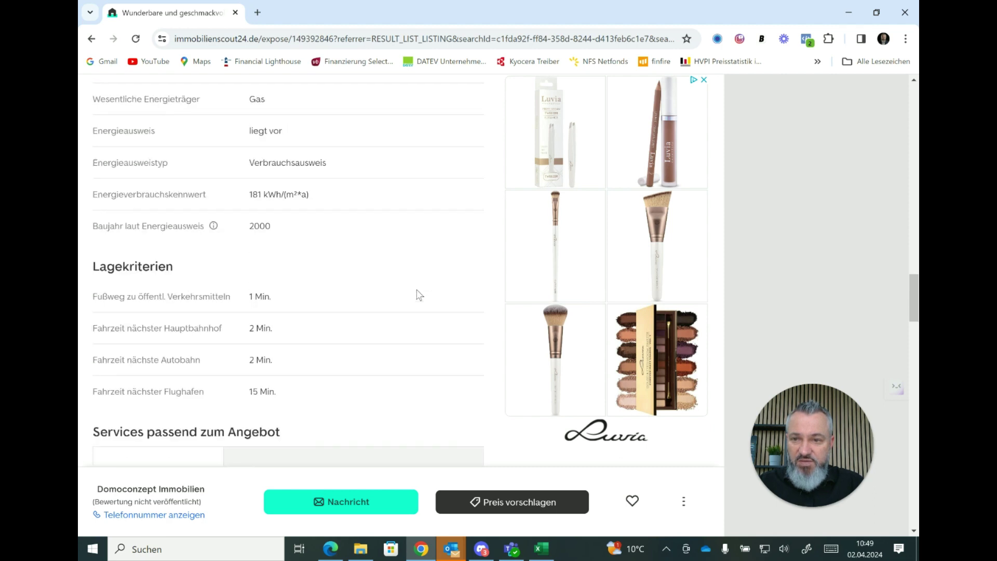
scroll(408, 286, "down", 1)
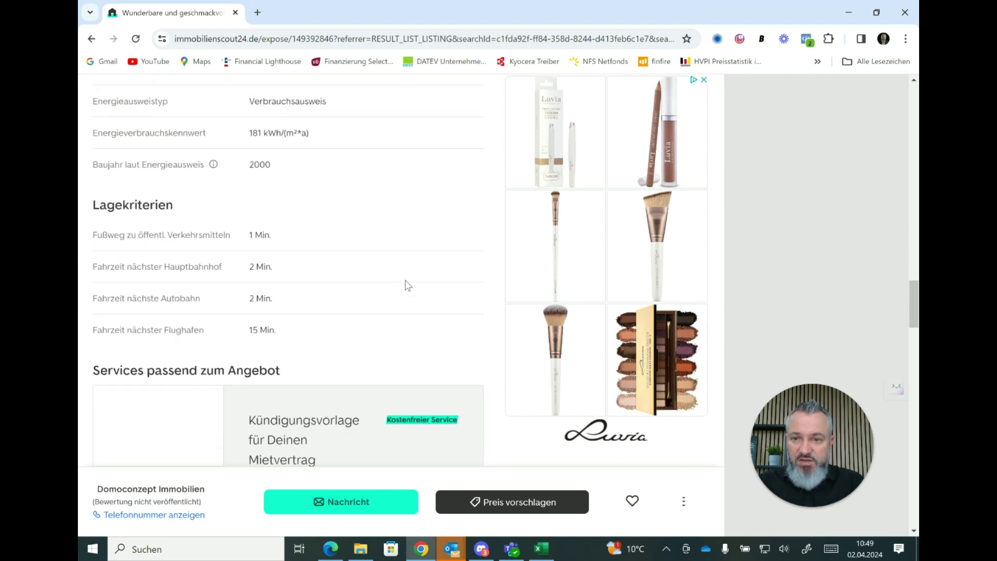
scroll(408, 286, "down", 7)
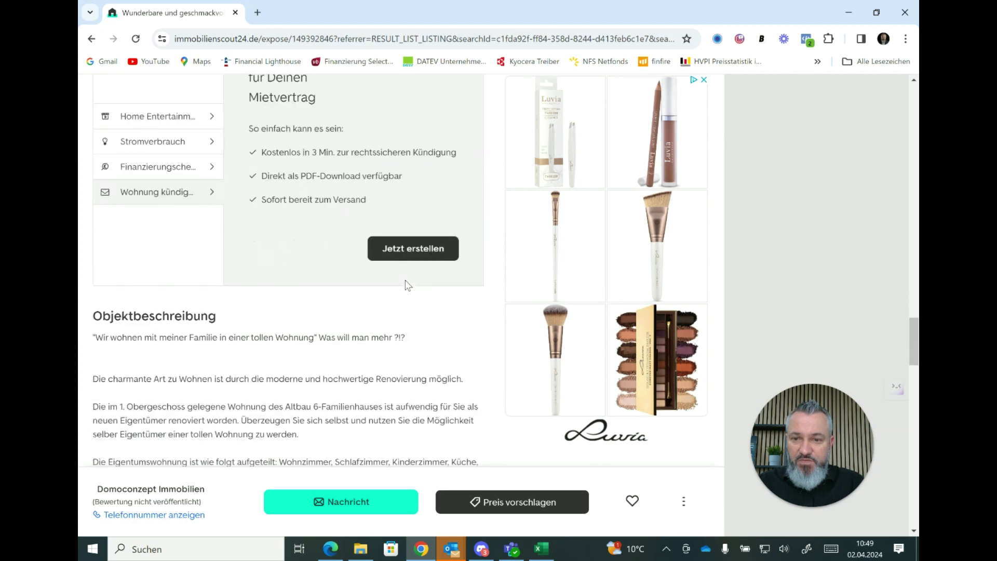
scroll(409, 286, "up", 9)
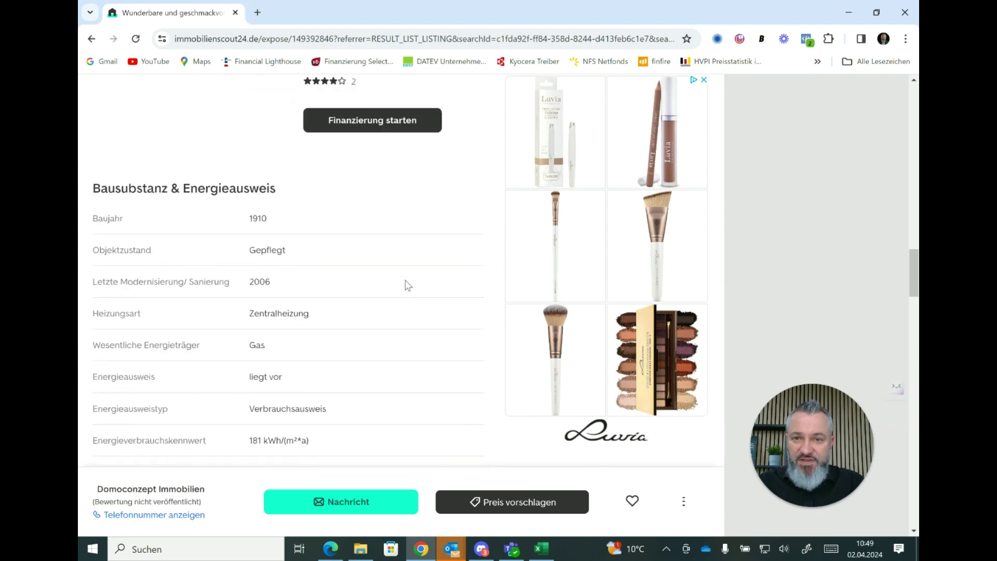
scroll(409, 286, "up", 1)
scroll(416, 290, "down", 3)
scroll(419, 290, "up", 2)
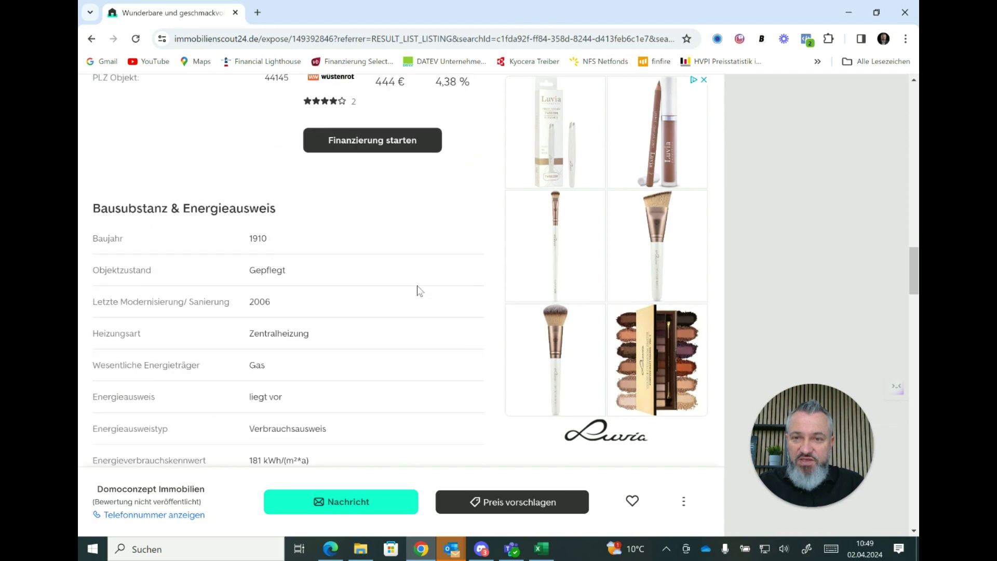
scroll(420, 290, "up", 15)
scroll(419, 290, "up", 4)
scroll(417, 291, "down", 1)
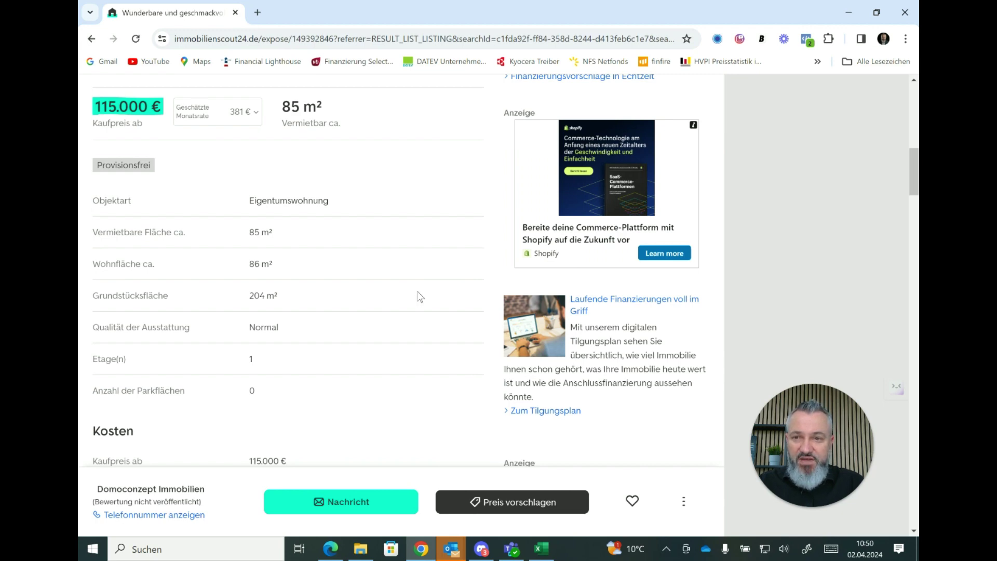
- Switch to the Excel return calculation and set the Kaufpreis to 115.000 € on the Schnellübersicht sheet
left_click(542, 549)
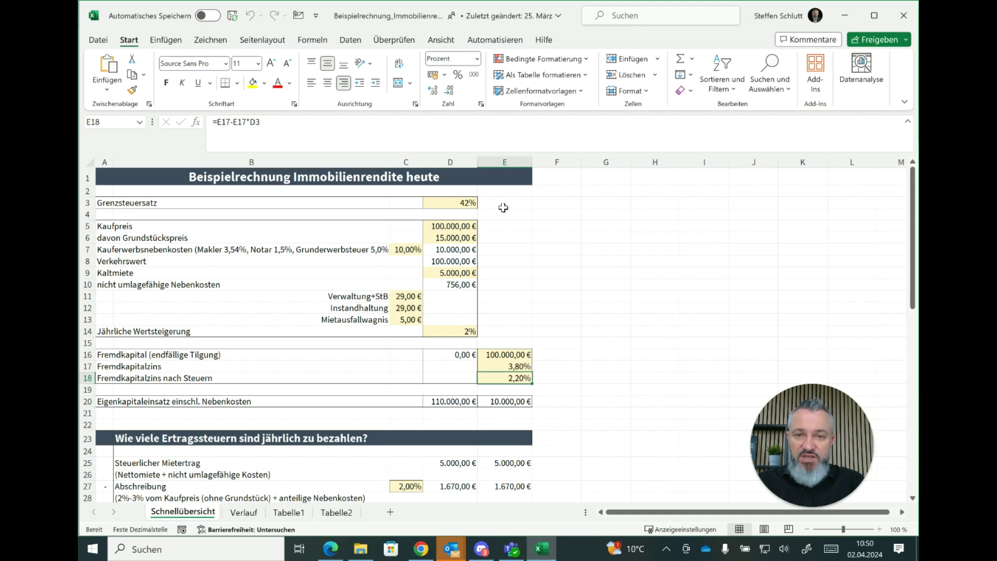
left_click(447, 203)
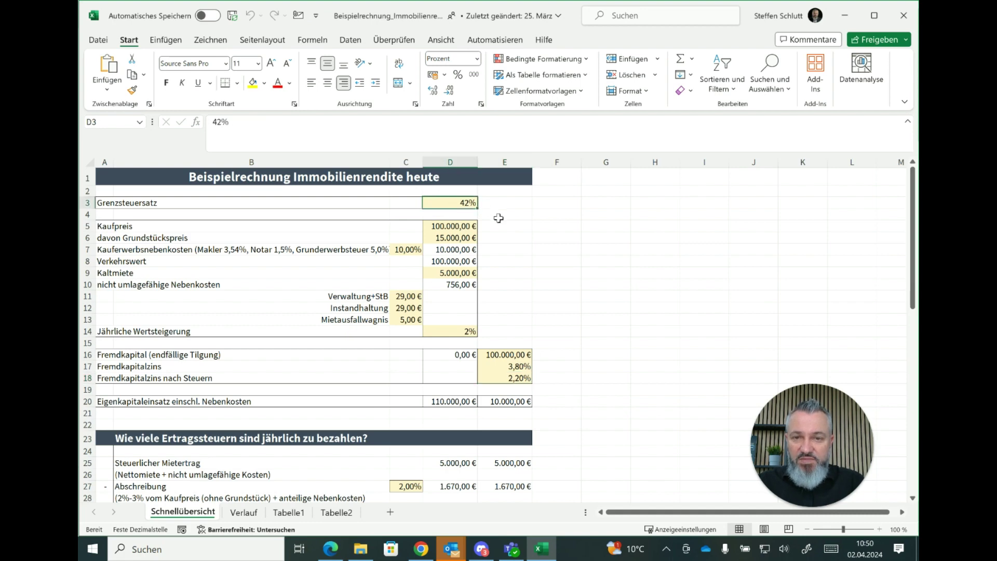
left_click(461, 228)
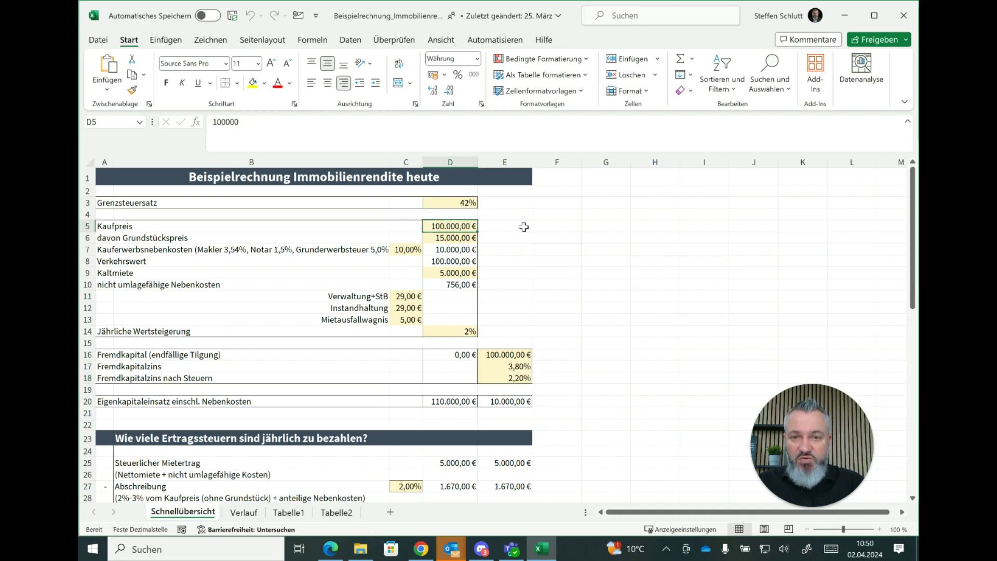
type("115000,")
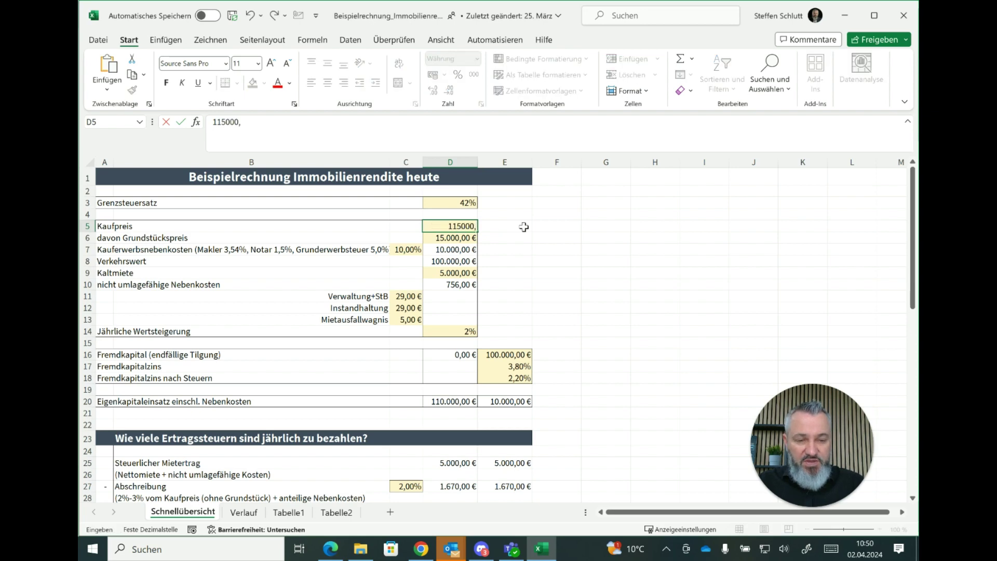
key("Return")
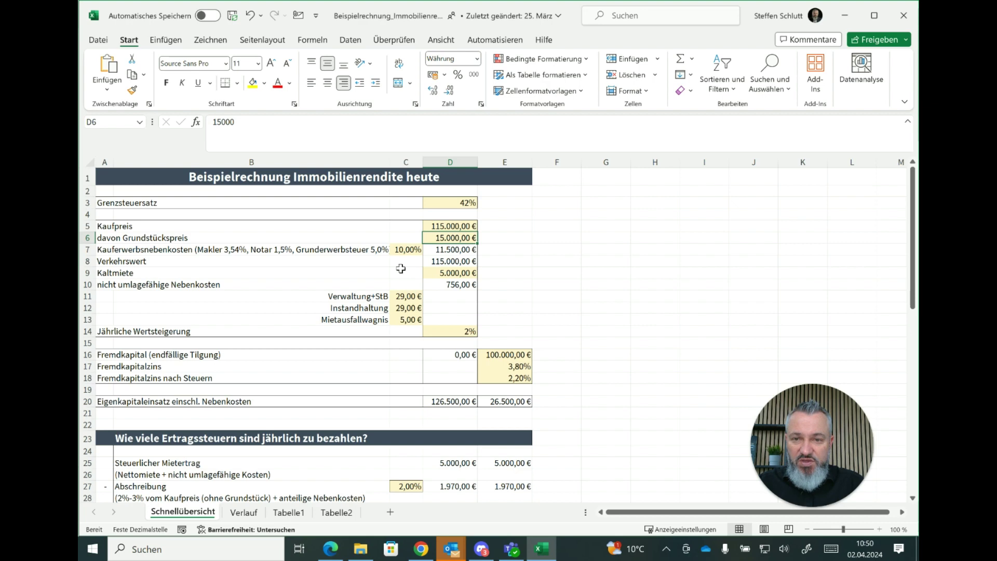
- Set the Kauferwerbsnebenkosten rate to 8 % and the annual Kaltmiete to 6.240 €
left_click(404, 250)
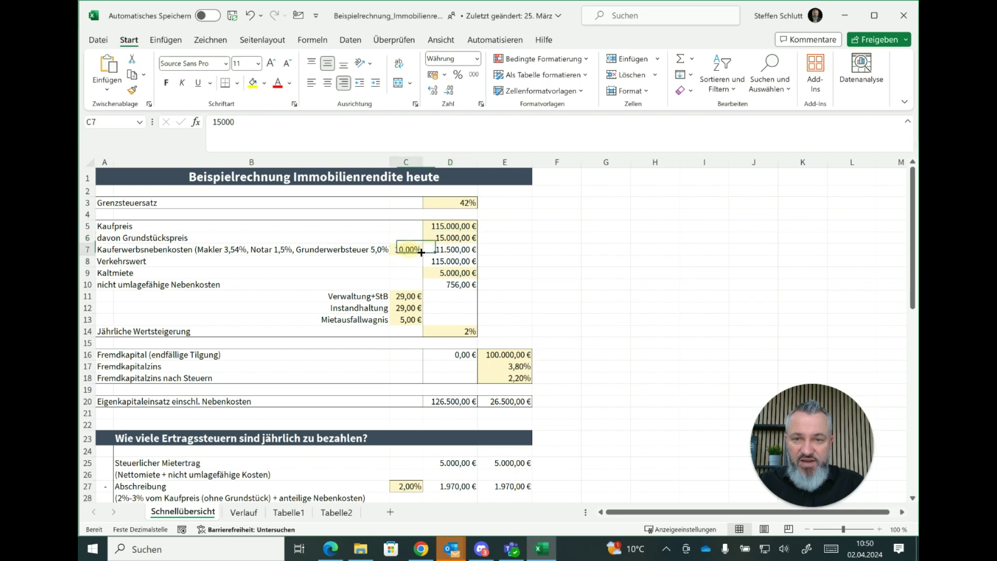
type("8")
key("Return")
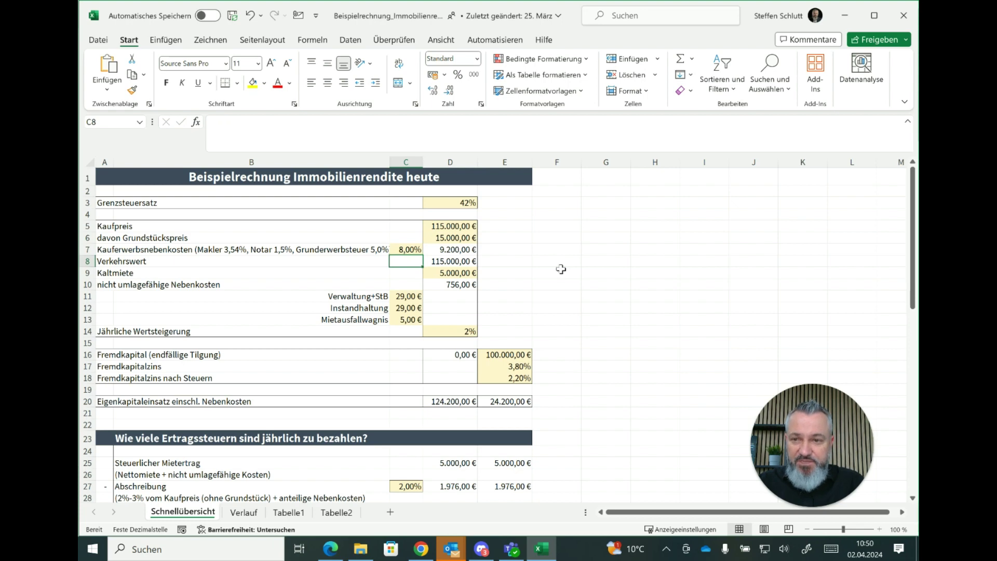
key("Down")
key("Right")
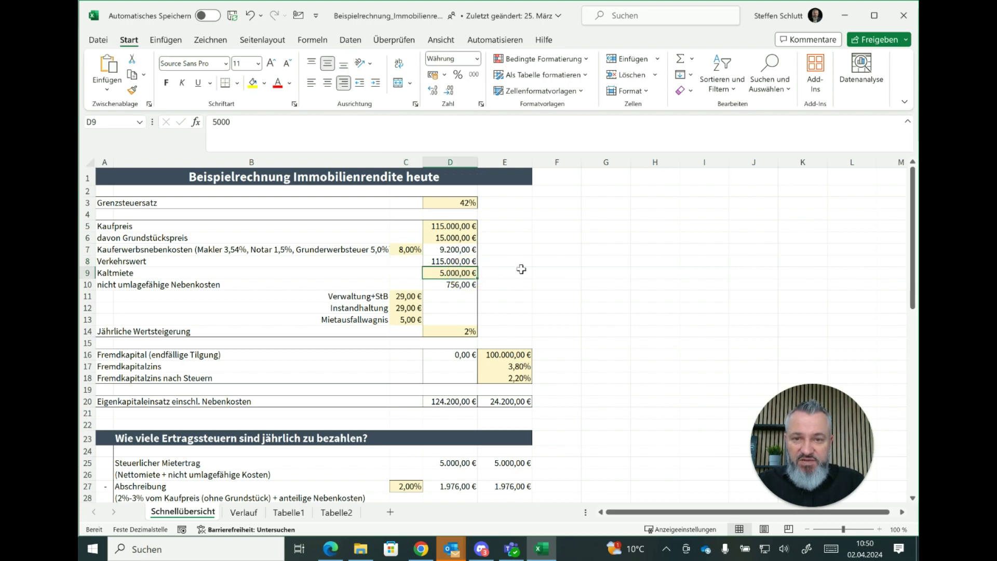
type("6.240,")
key("Return")
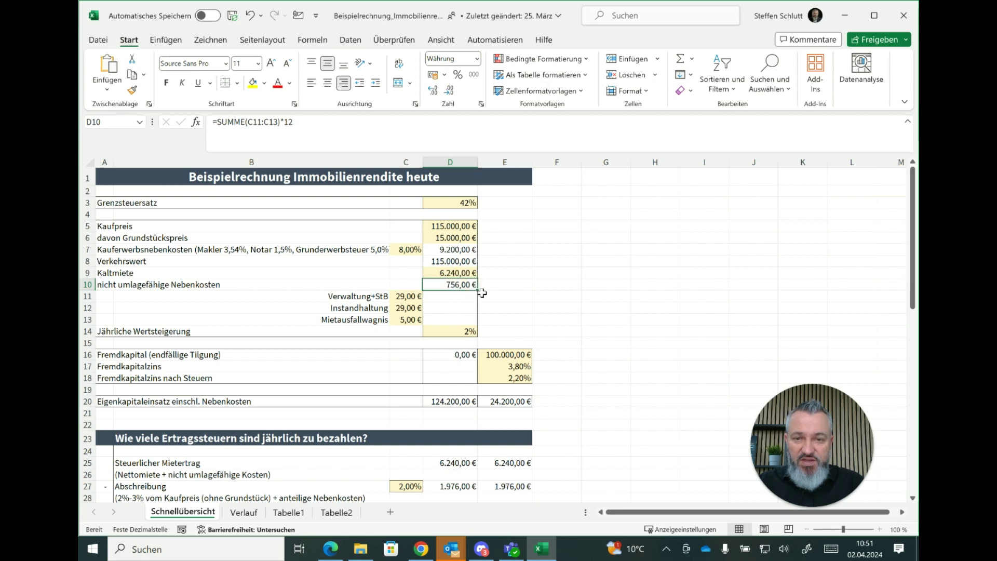
- Set the Fremdkapital (endfällige Tilgung) in the financed column to 115.000 €
left_click(474, 332)
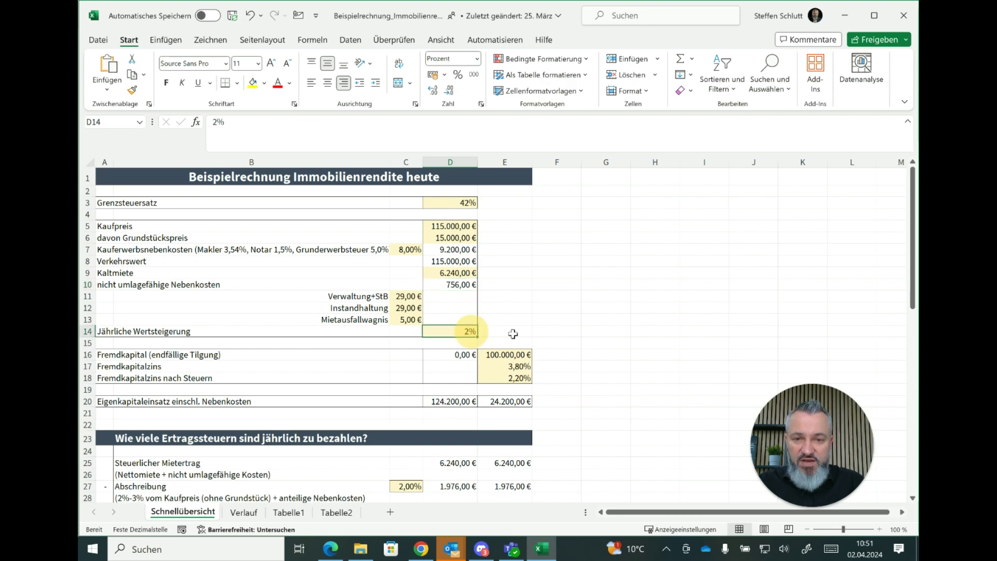
left_click(505, 356)
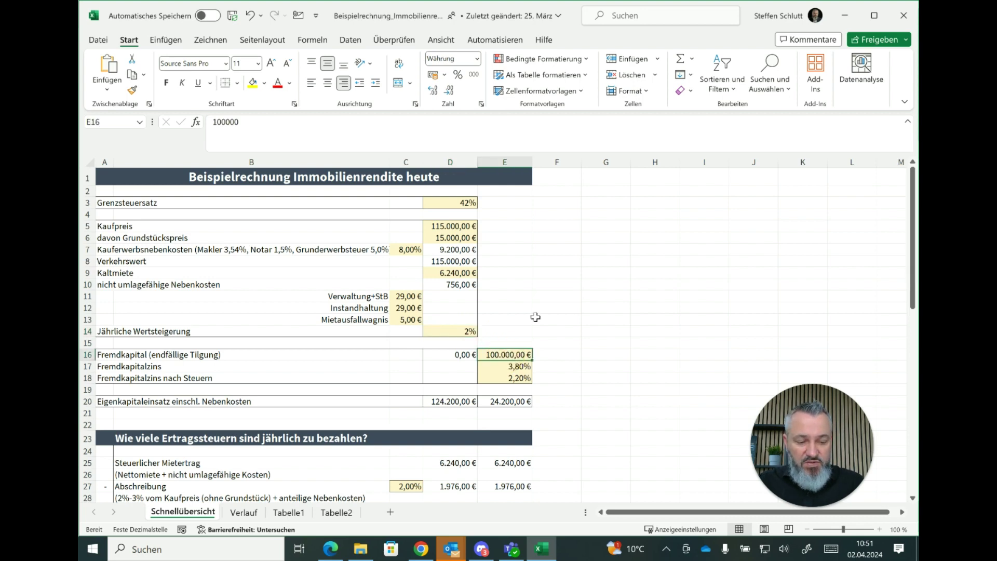
type("115000,")
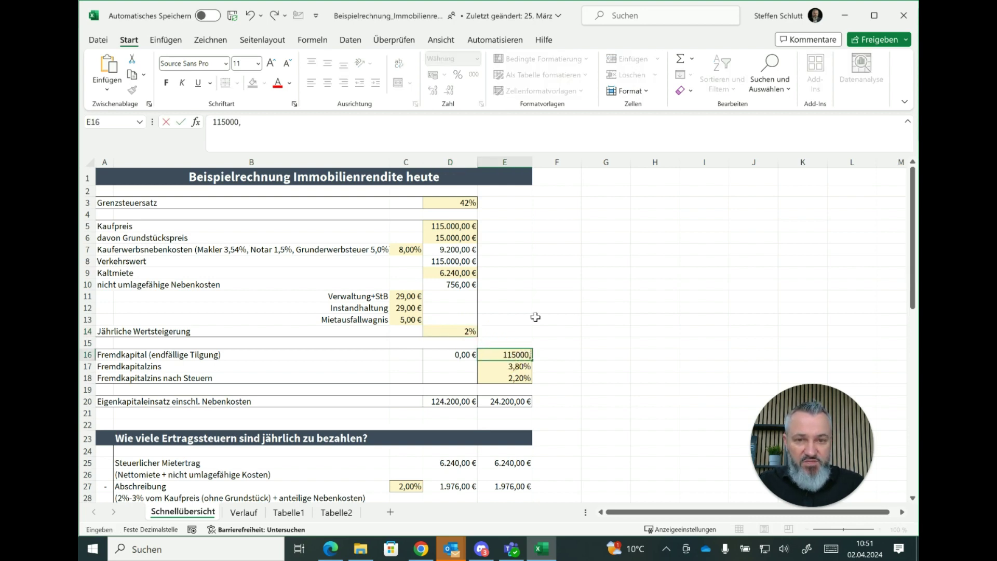
key("Return")
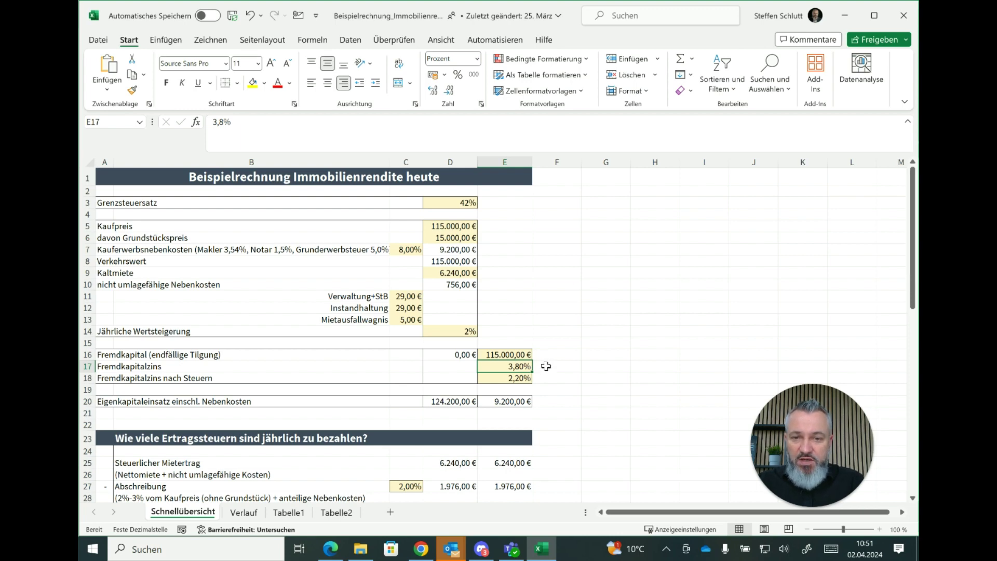
- Set the Abschreibung rate among the inputs of the Verlauf sheet to 2,5 %
left_click(243, 512)
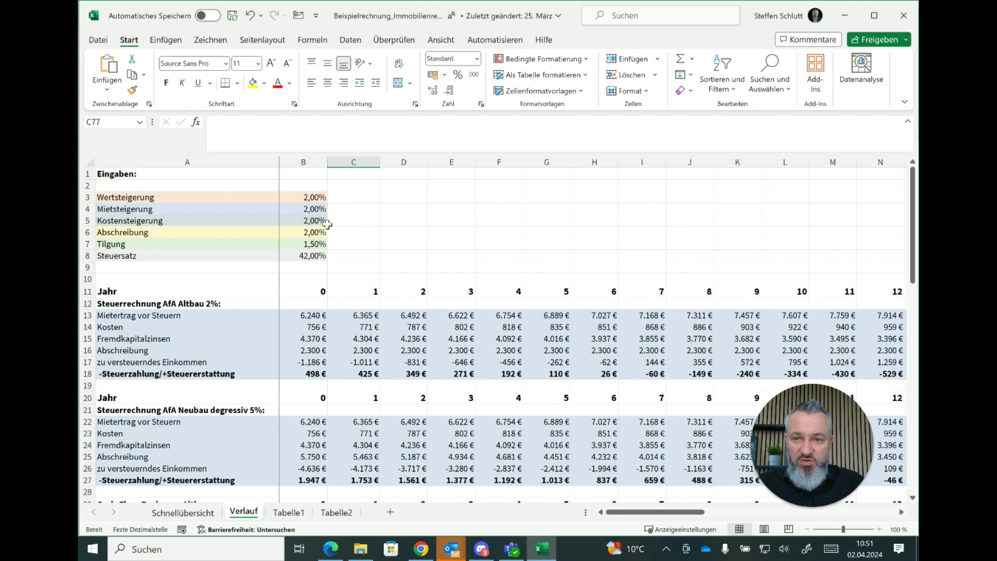
left_click(313, 231)
type("2,5")
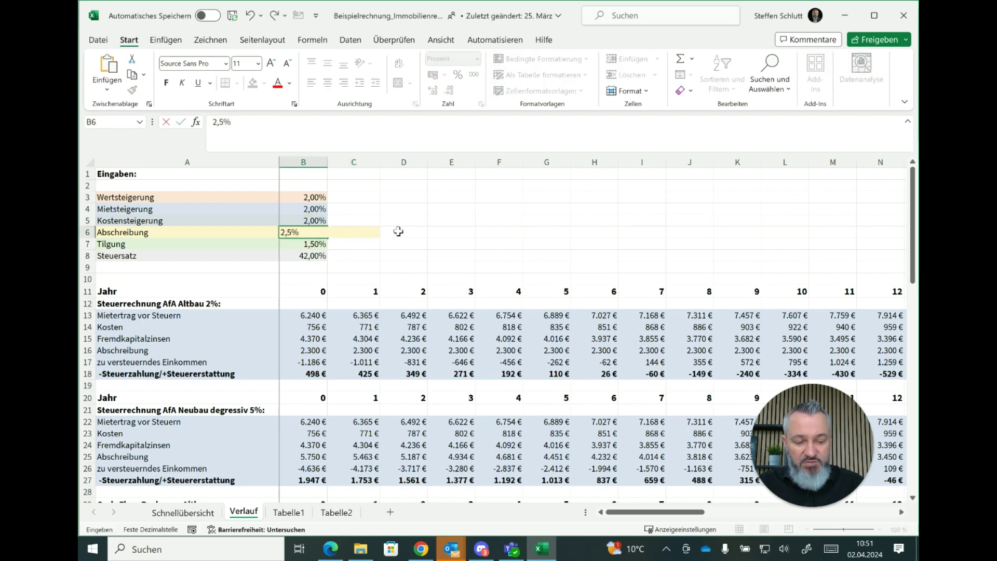
key("Return")
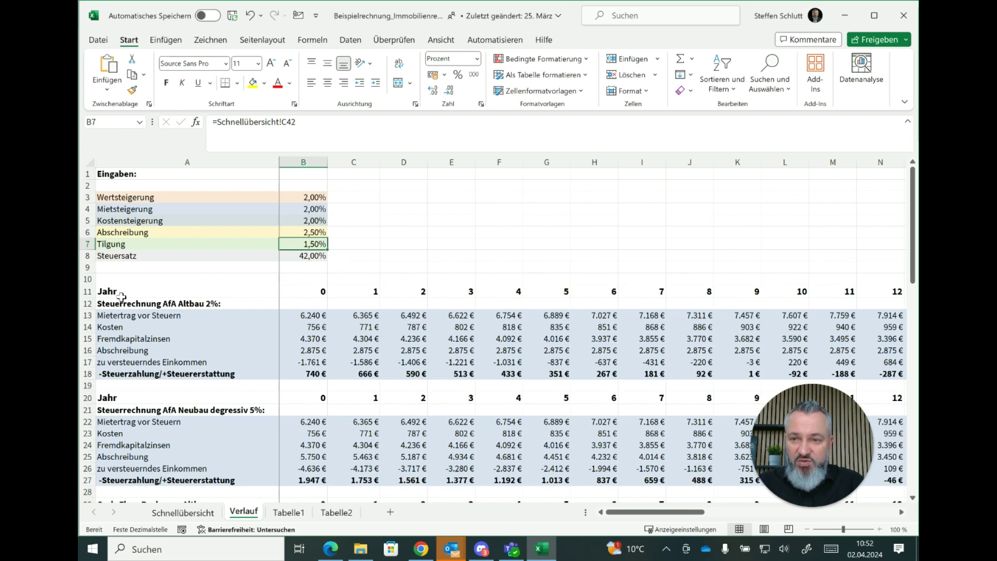
- Examine the Altbau and Neubau tax calculation headings and the Altbau year 0 rows from Mietertrag to the tax payment or refund
left_click(177, 306)
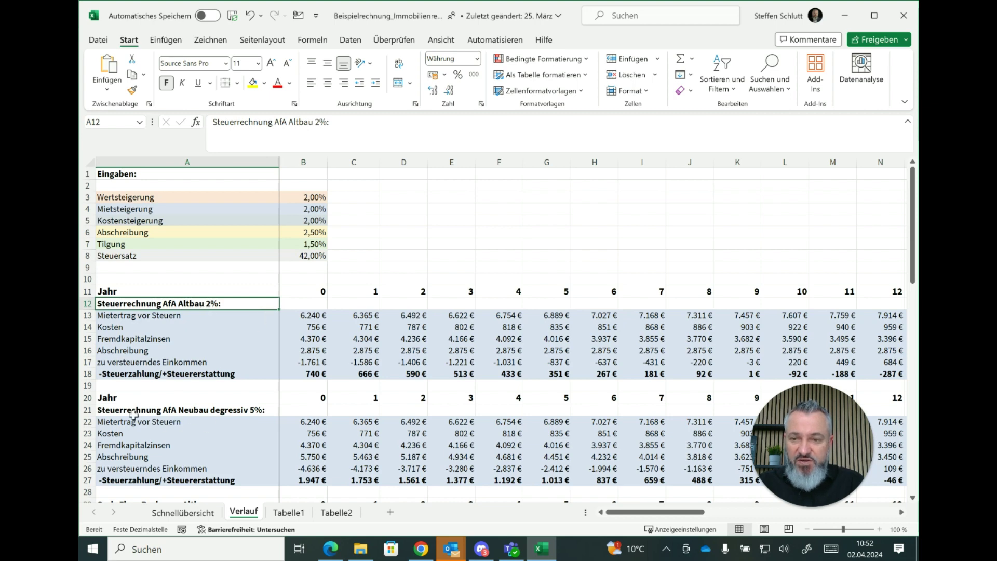
left_click(194, 410)
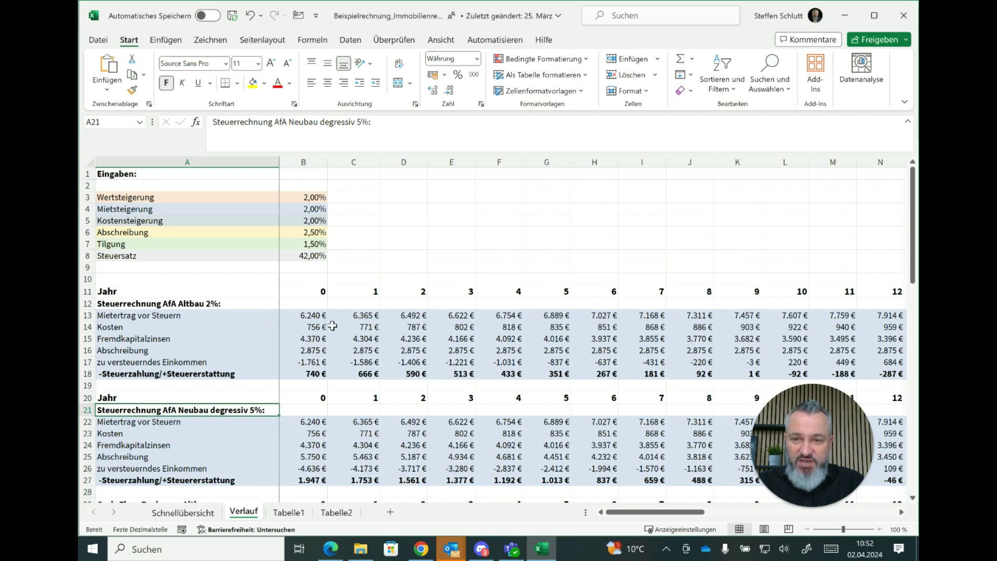
left_click(318, 315)
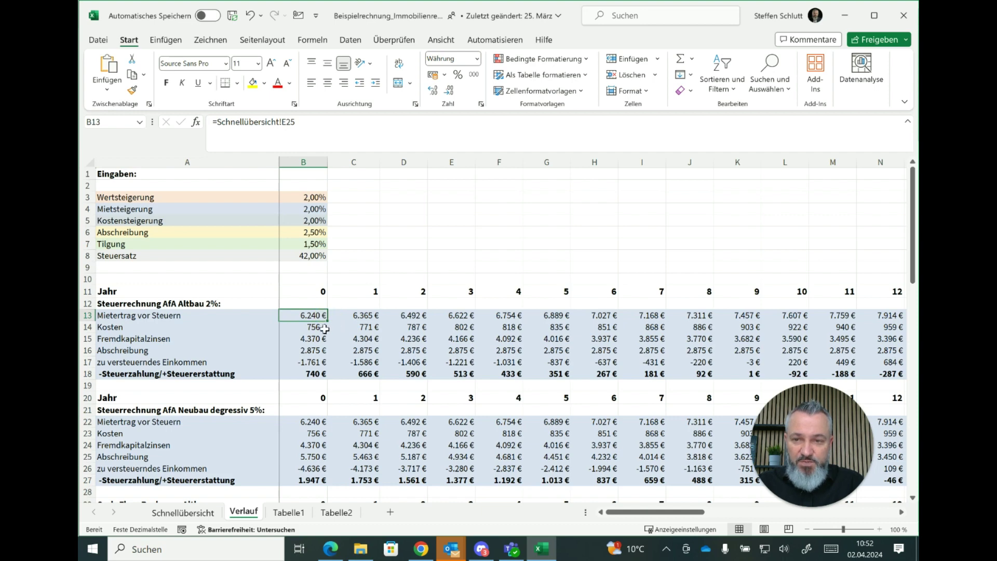
left_click(325, 328)
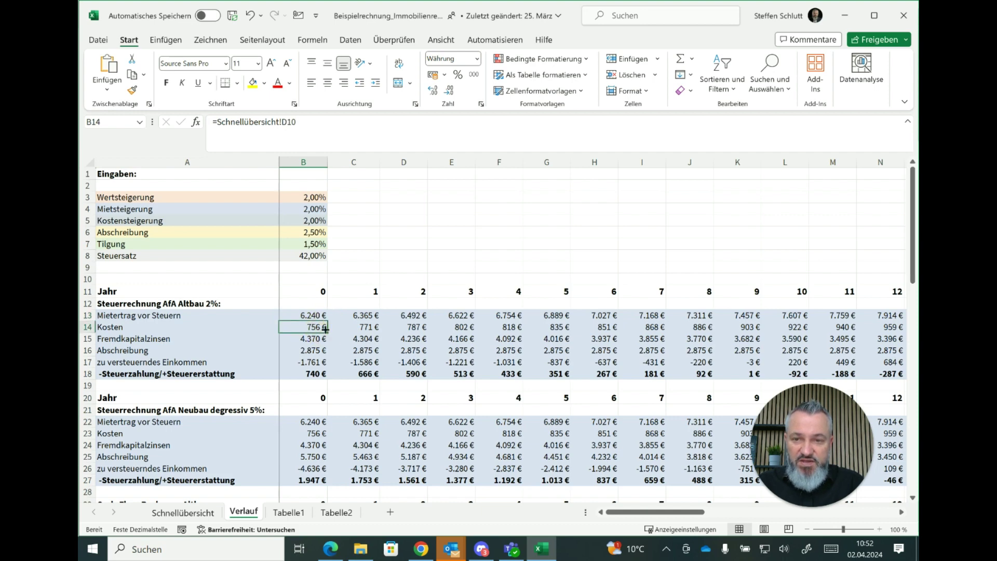
left_click(325, 339)
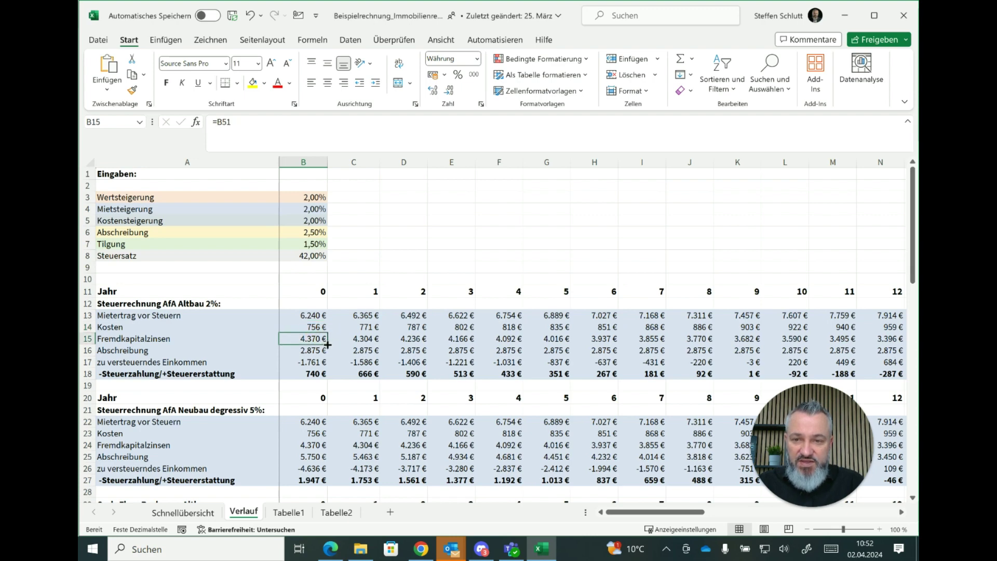
left_click(325, 351)
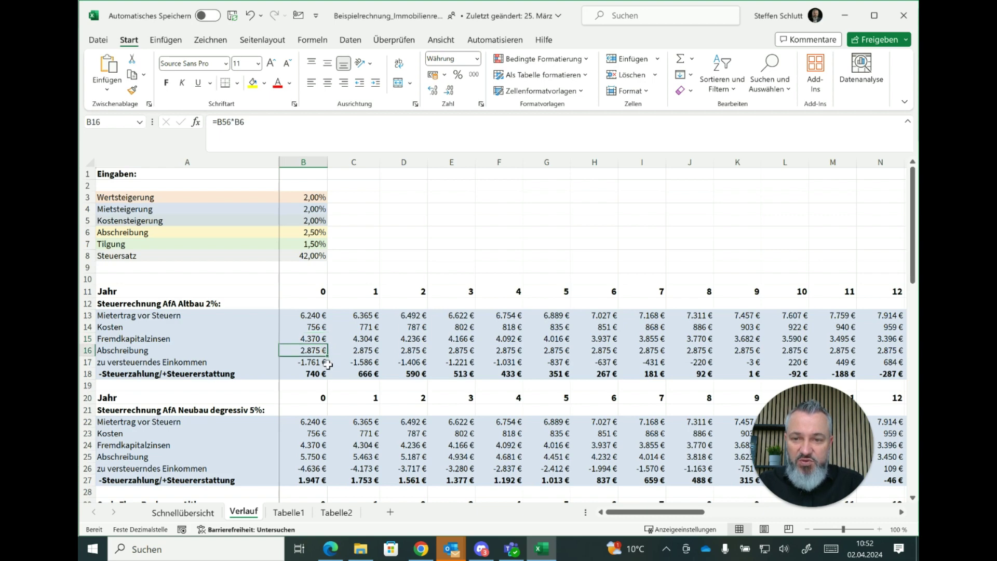
left_click(325, 365)
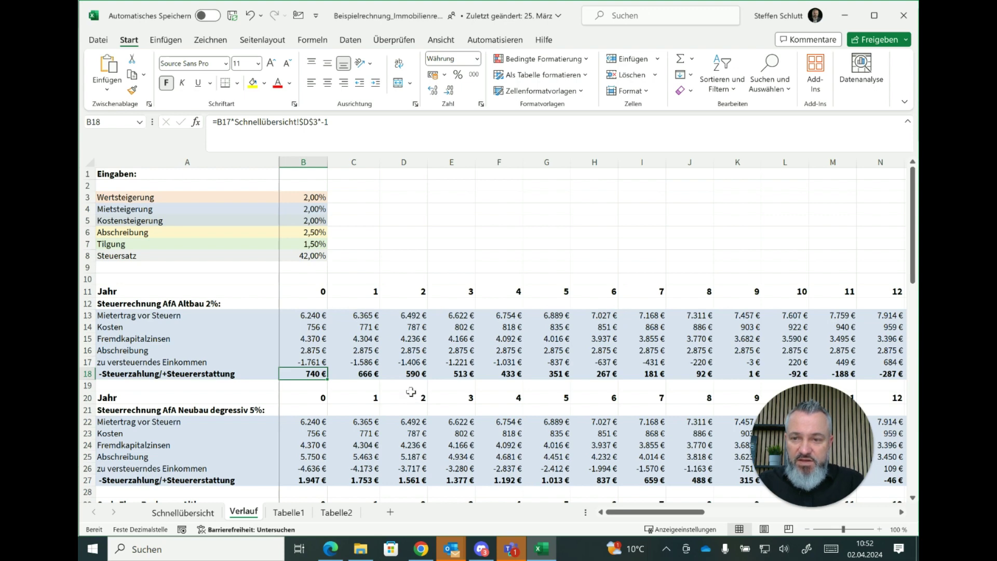
- Examine the Cash-Flow-Rechnung Altbau on the Verlauf sheet, from Mietertrag, Kosten, Fremdkapitalzinsen and Tilgung to the Cash-Flow vor and nach Steuern
scroll(415, 395, "down", 3)
scroll(411, 392, "down", 3)
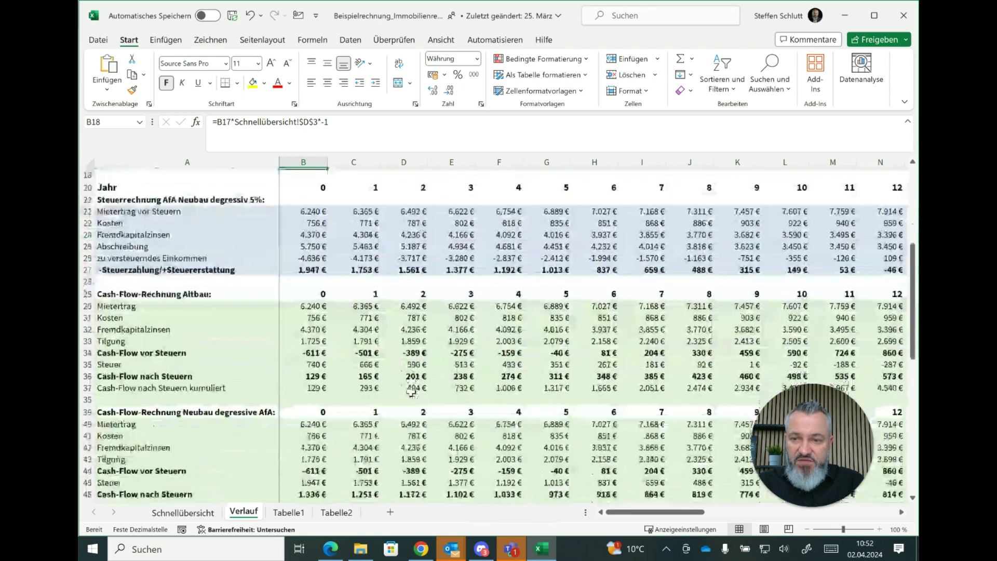
left_click(186, 292)
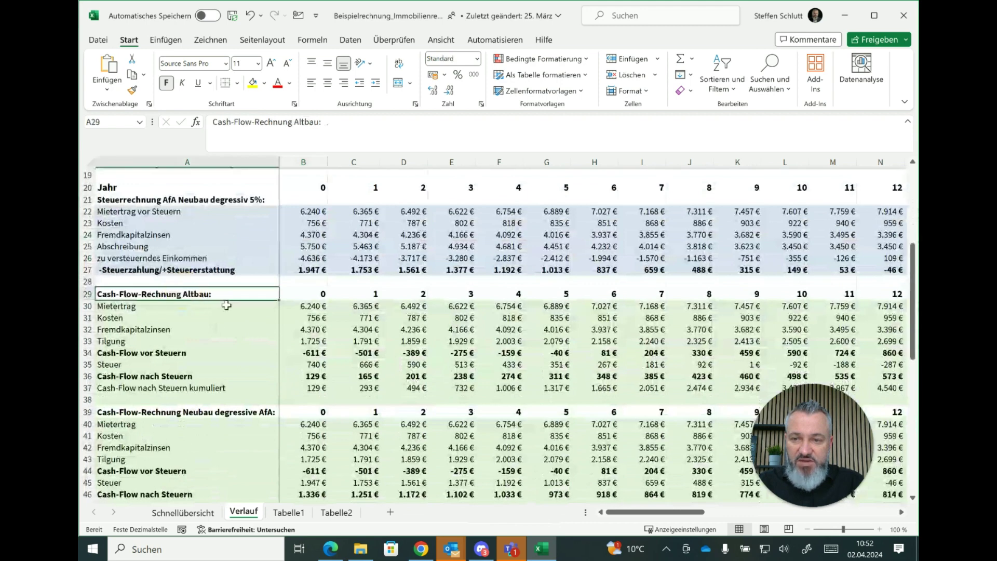
left_click(325, 307)
left_click(324, 319)
left_click(325, 328)
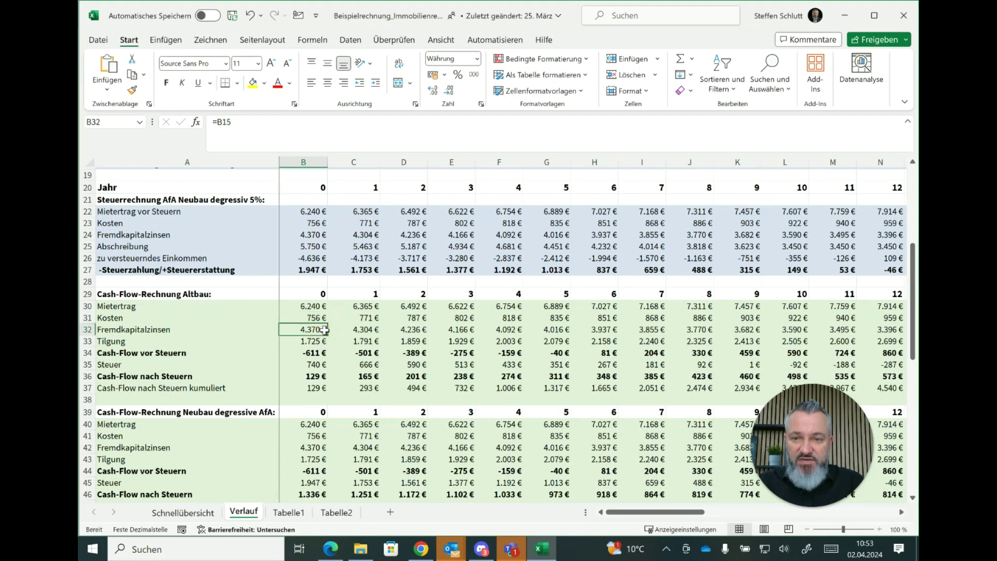
left_click(324, 341)
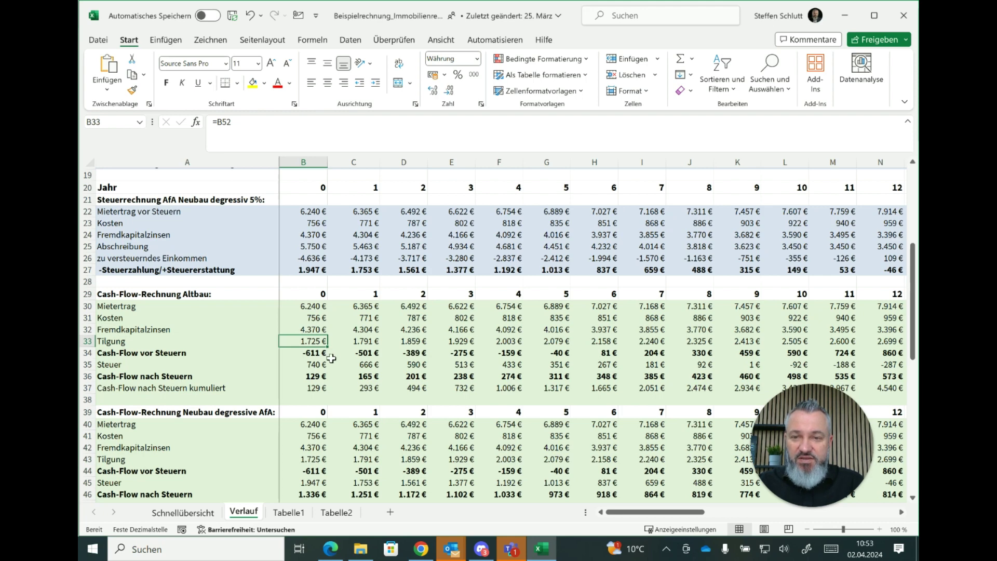
left_click(325, 354)
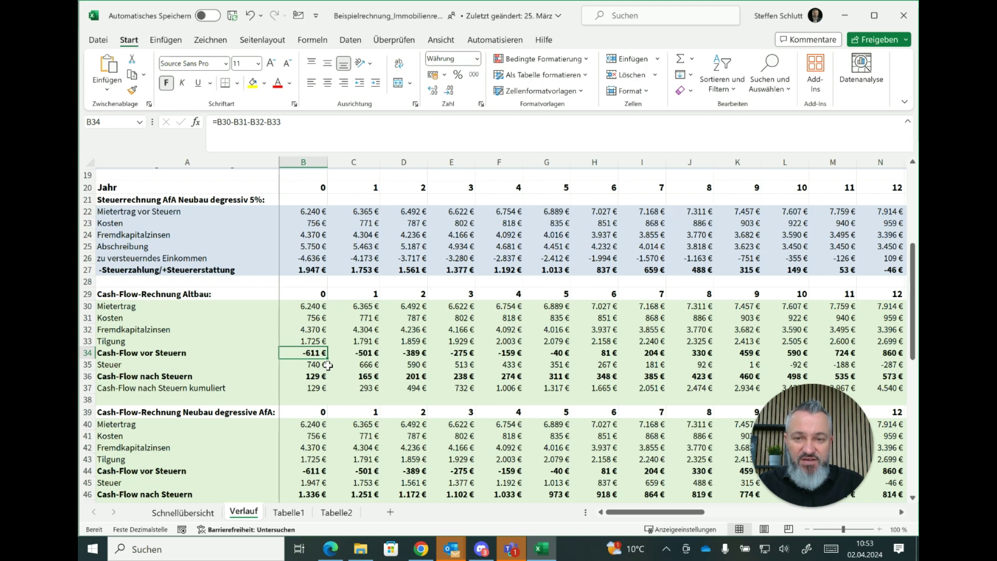
left_click(329, 366)
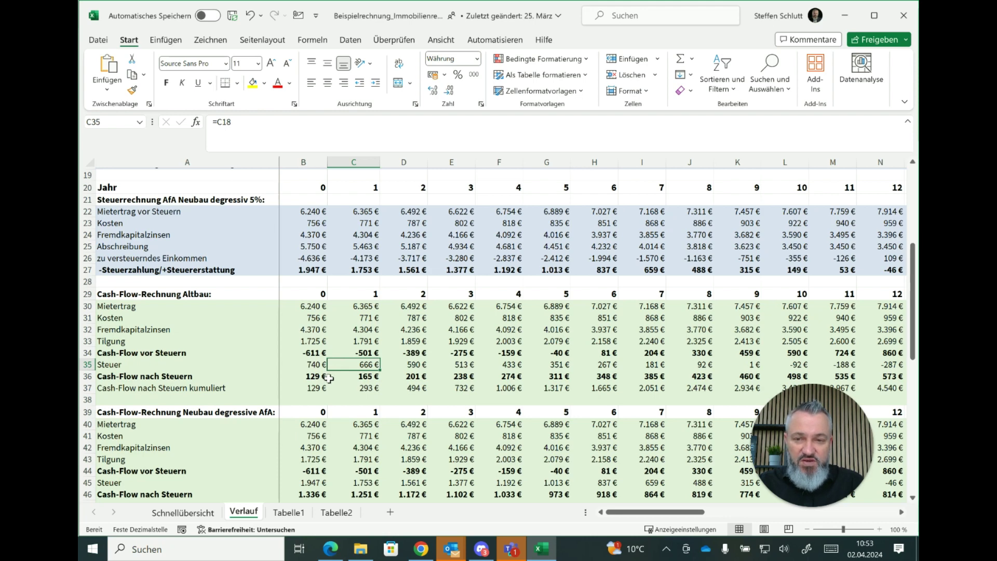
left_click(329, 378)
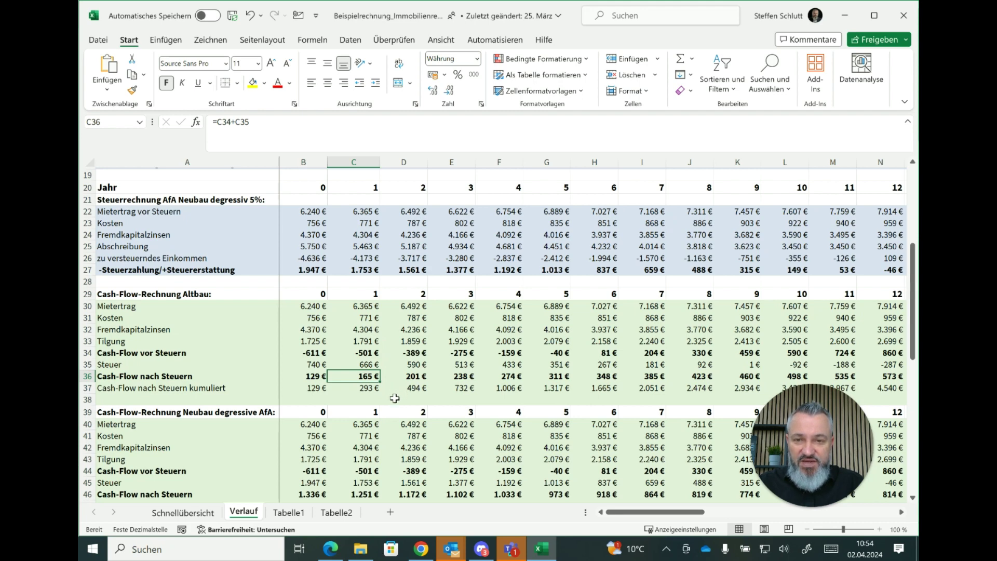
- Examine the Wertzuwachs row for years 0, 1 and 2, below the Entwicklung Restschuld block
scroll(395, 398, "down", 5)
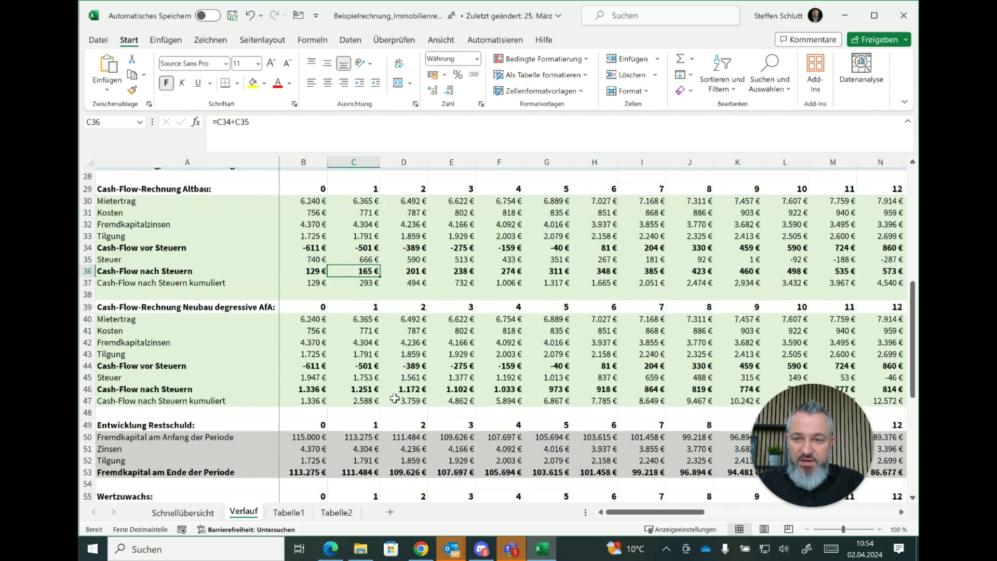
scroll(395, 398, "down", 4)
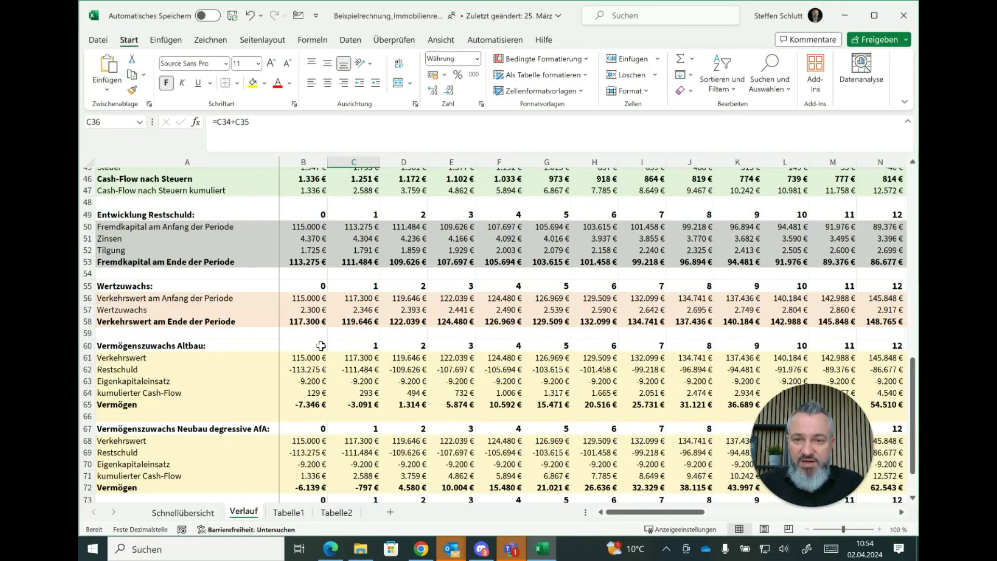
left_click(322, 312)
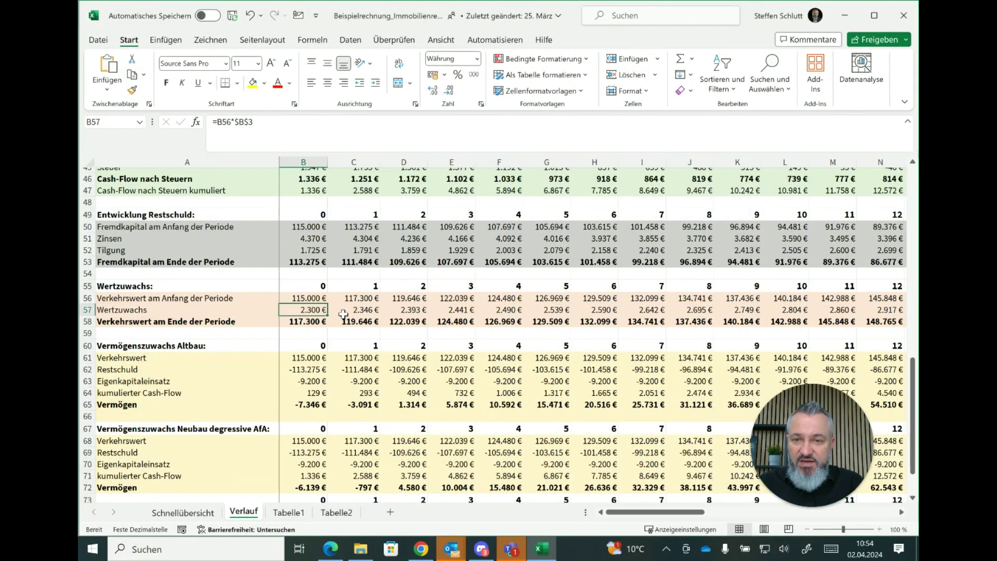
left_click(373, 312)
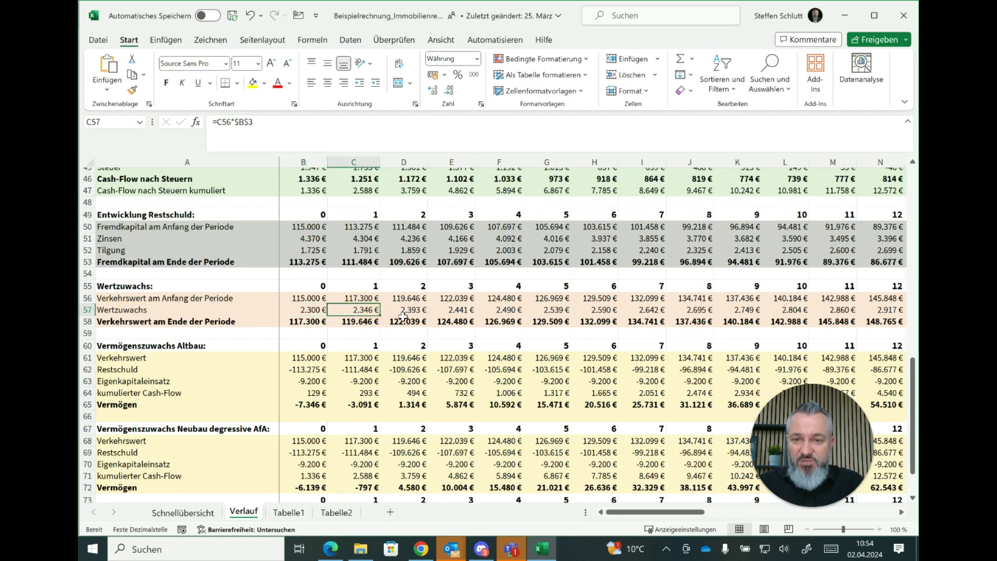
left_click(421, 312)
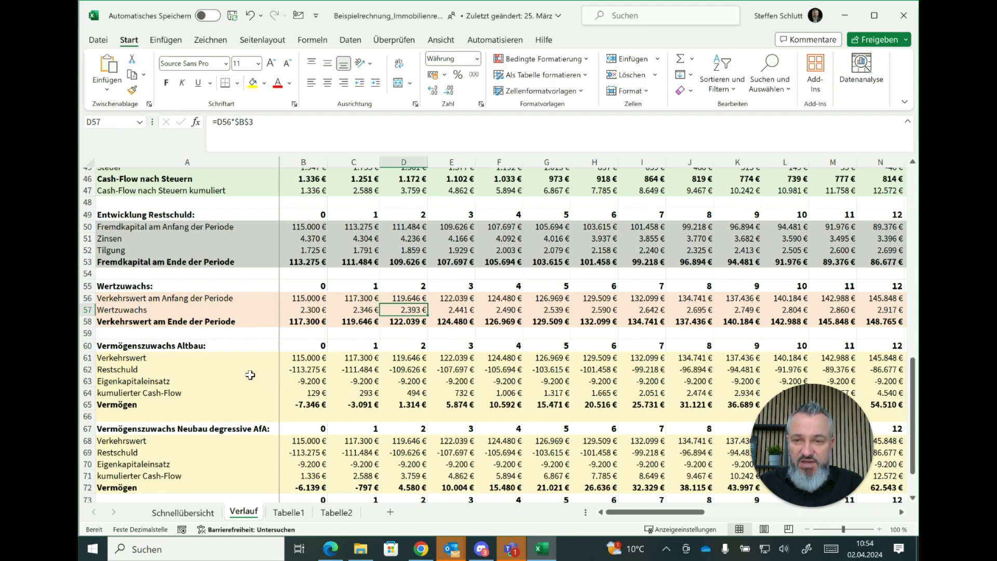
- Examine the Vermögenszuwachs Altbau block from Verkehrswert, Restschuld and Eigenkapitaleinsatz to the Vermögen in years 0, 1, 5 and 10
left_click(181, 348)
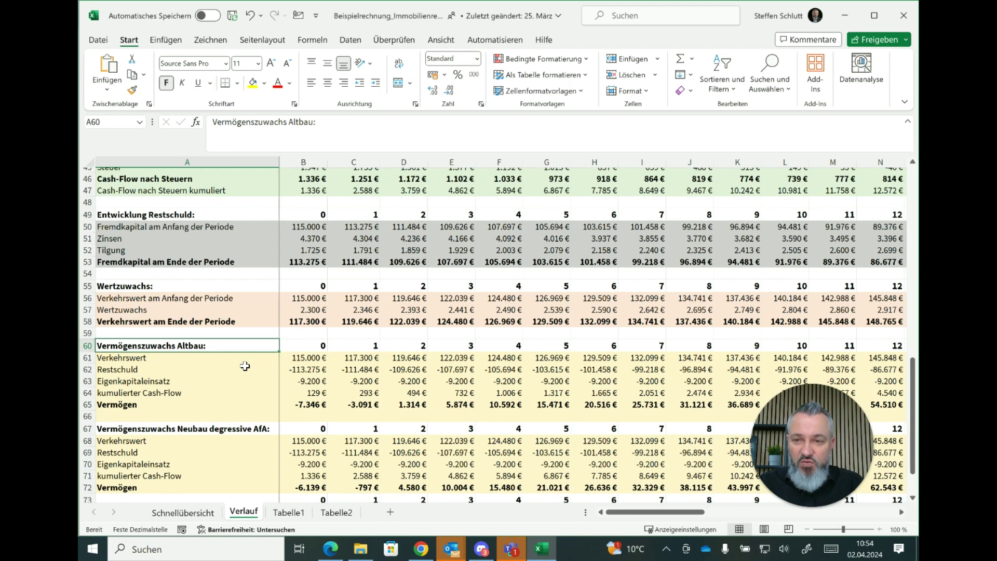
left_click(327, 361)
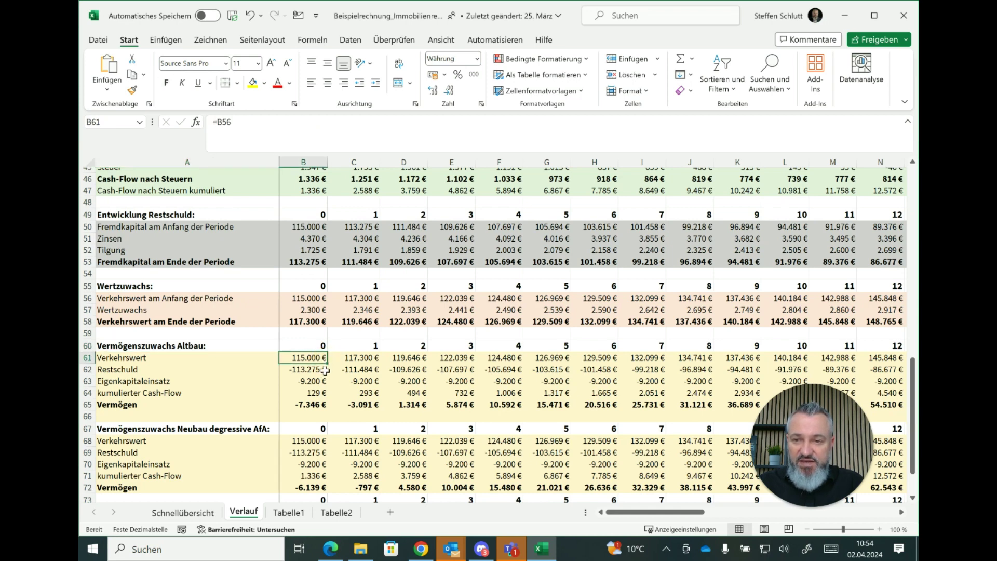
left_click(325, 370)
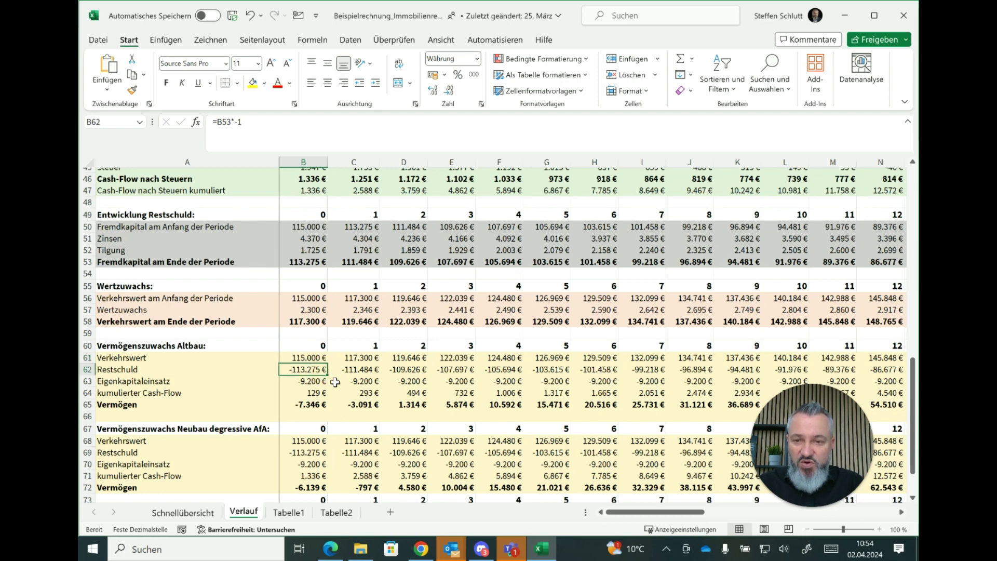
left_click(336, 384)
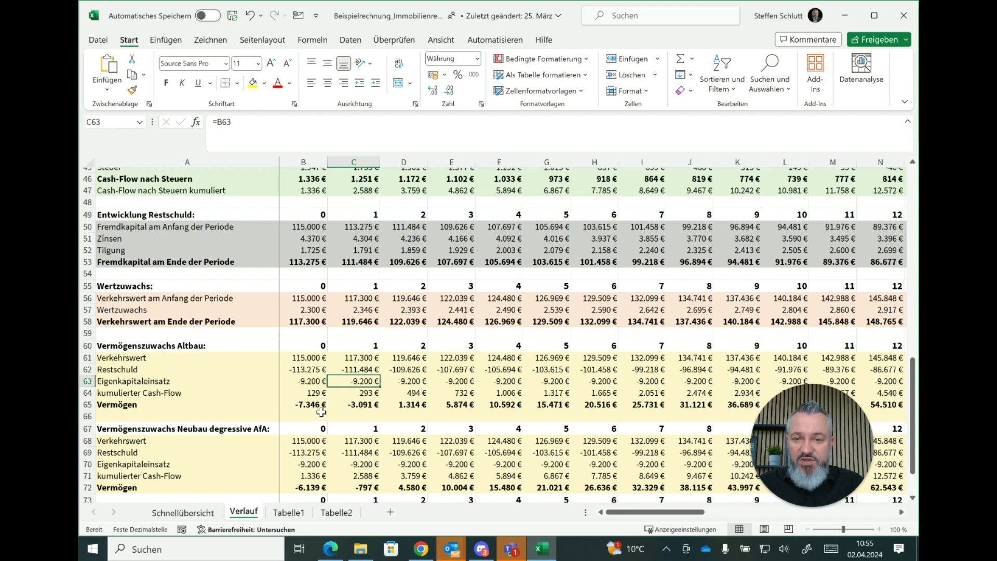
left_click(322, 413)
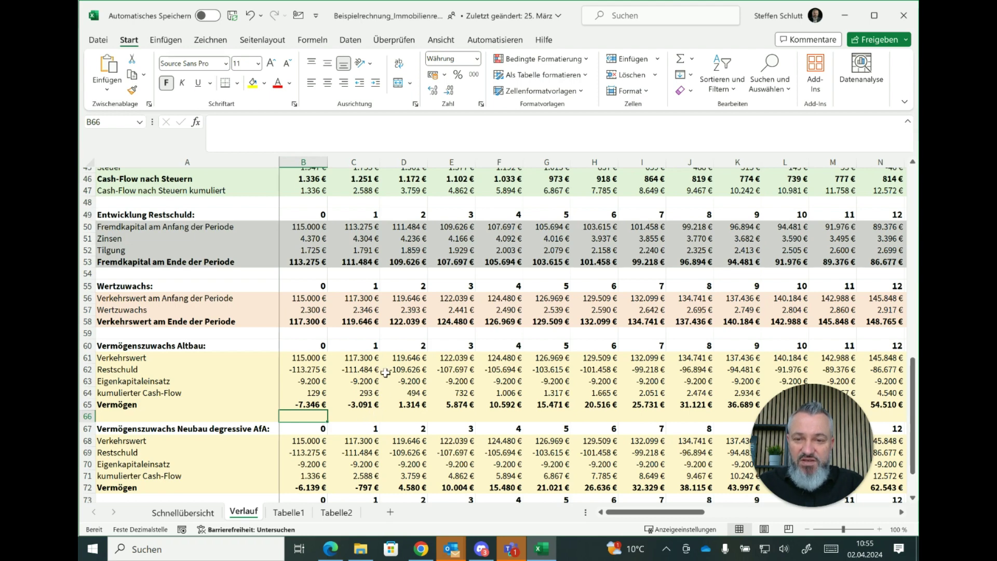
left_click(375, 413)
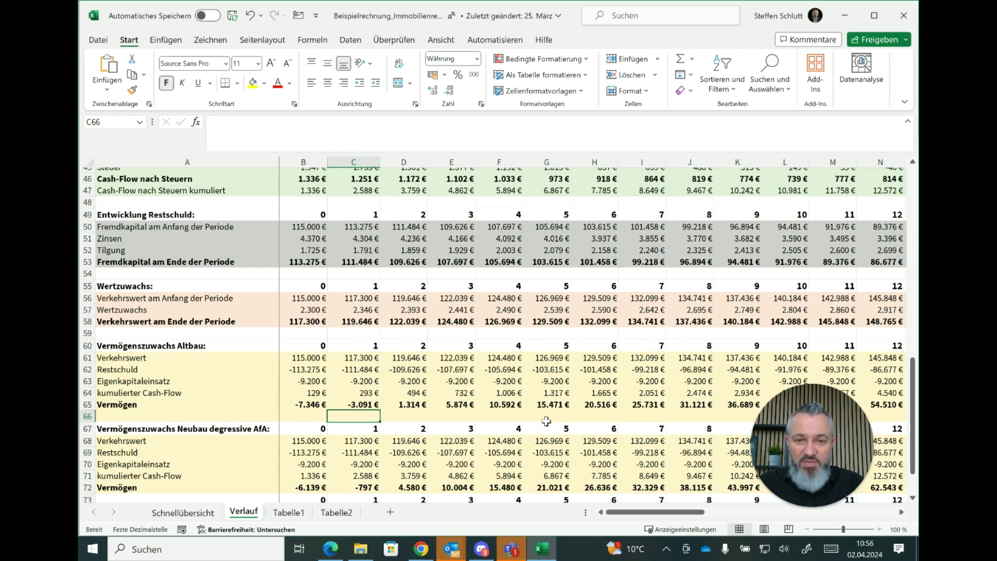
left_click(555, 405)
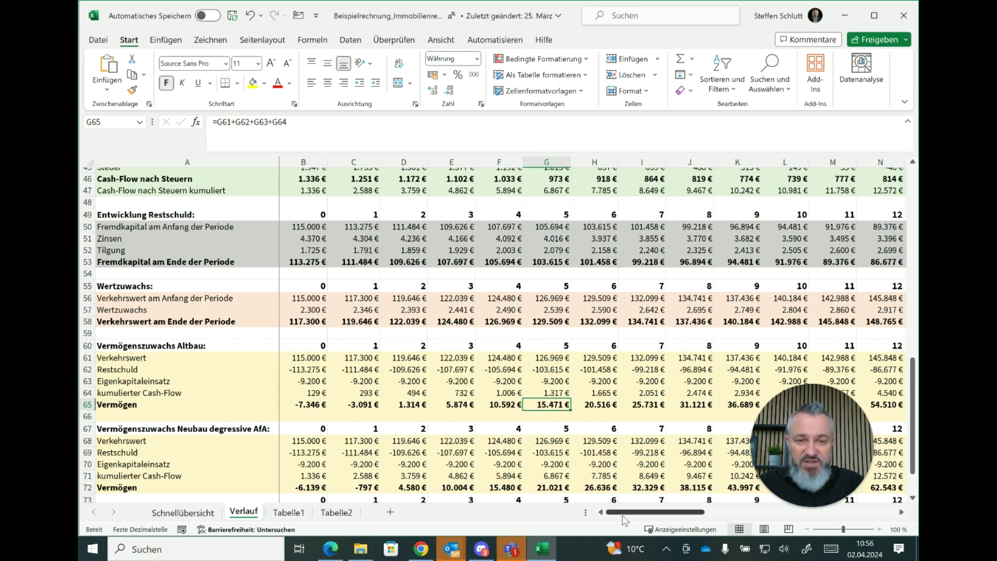
left_click_drag(642, 515, 670, 512)
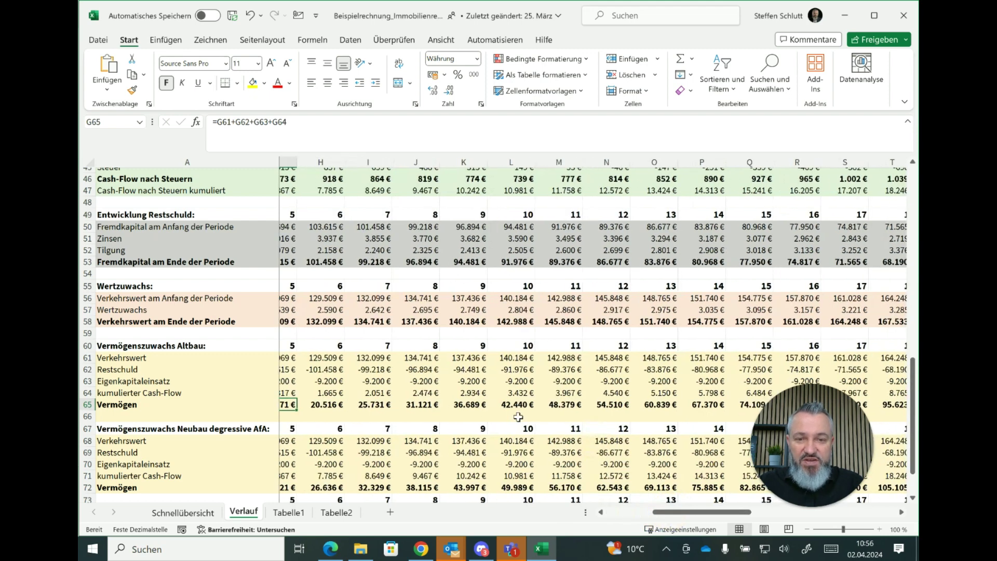